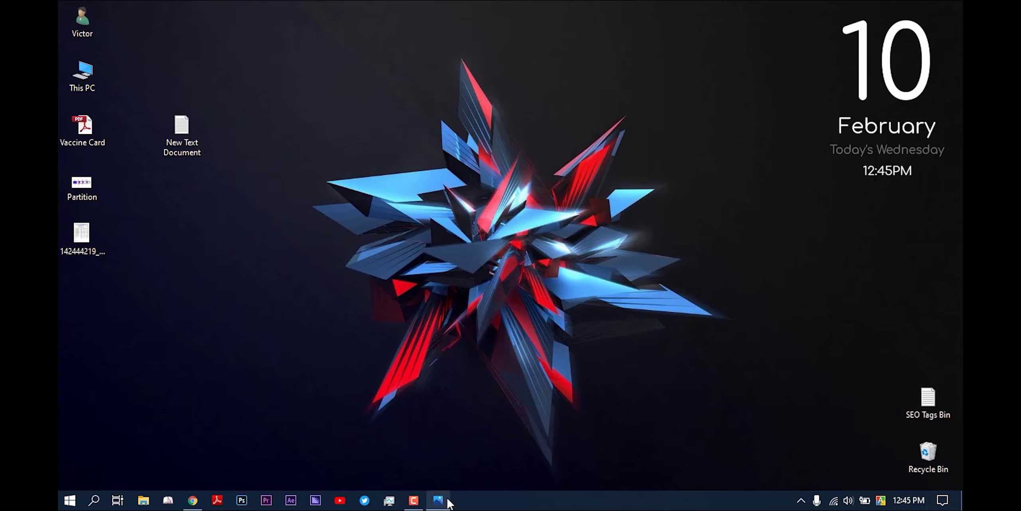
Bring up the Partition.jpg diagram in Photos, then open the Start menu
mouse_move(442, 503)
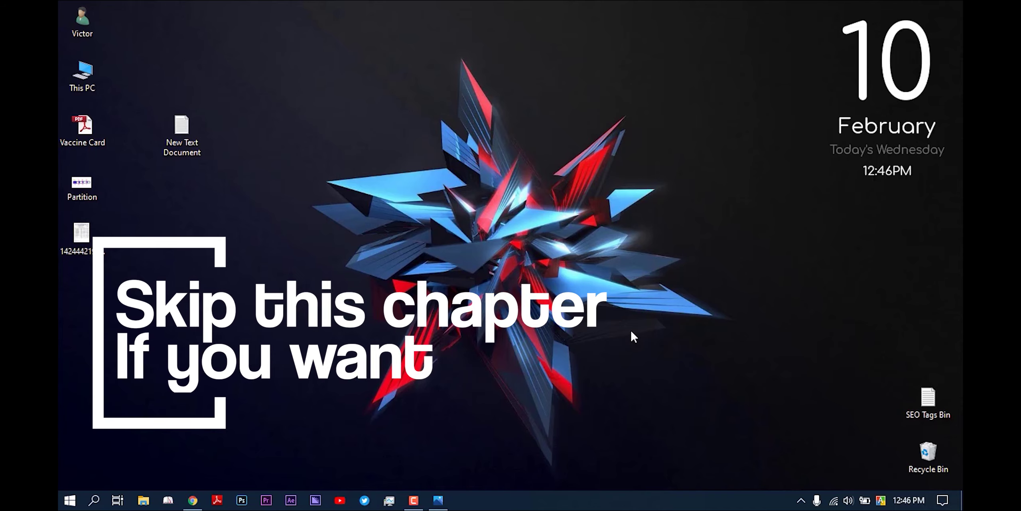
left_click(438, 500)
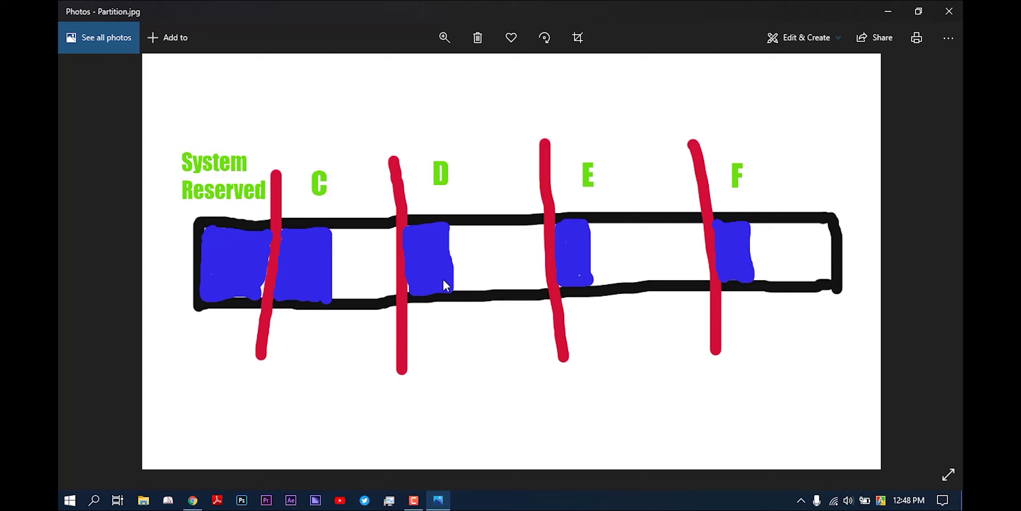
left_click(70, 499)
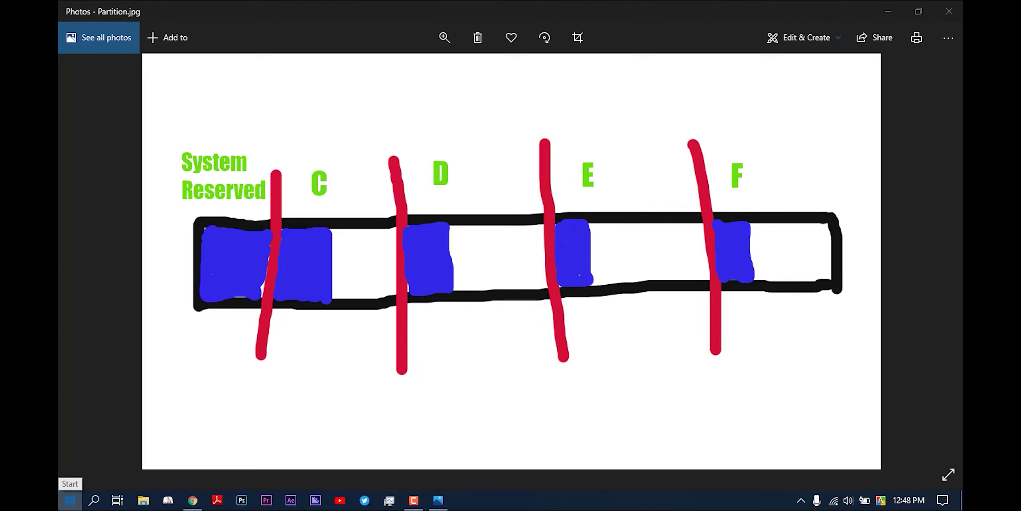
Search 'dis' and open Create and format hard disk partitions (Disk Management)
left_click(104, 505)
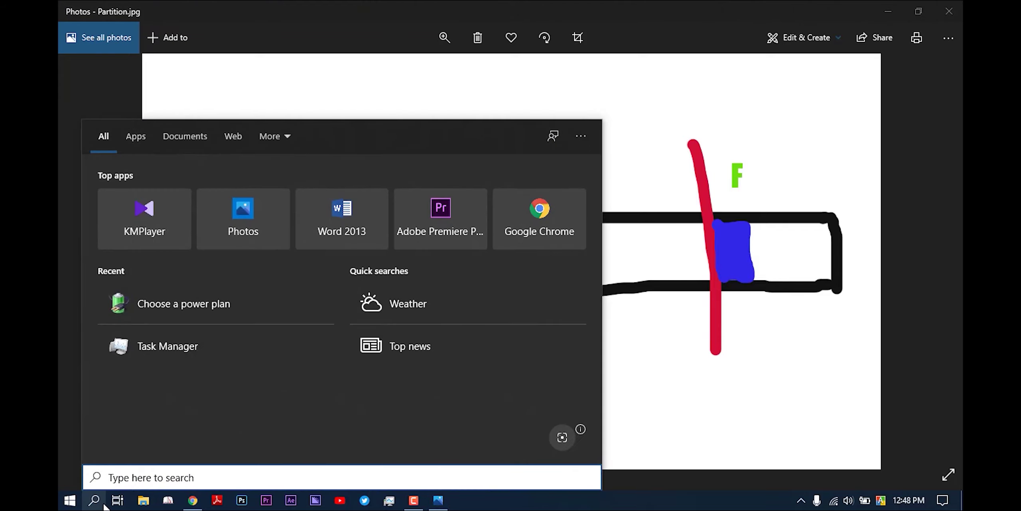
type("dis")
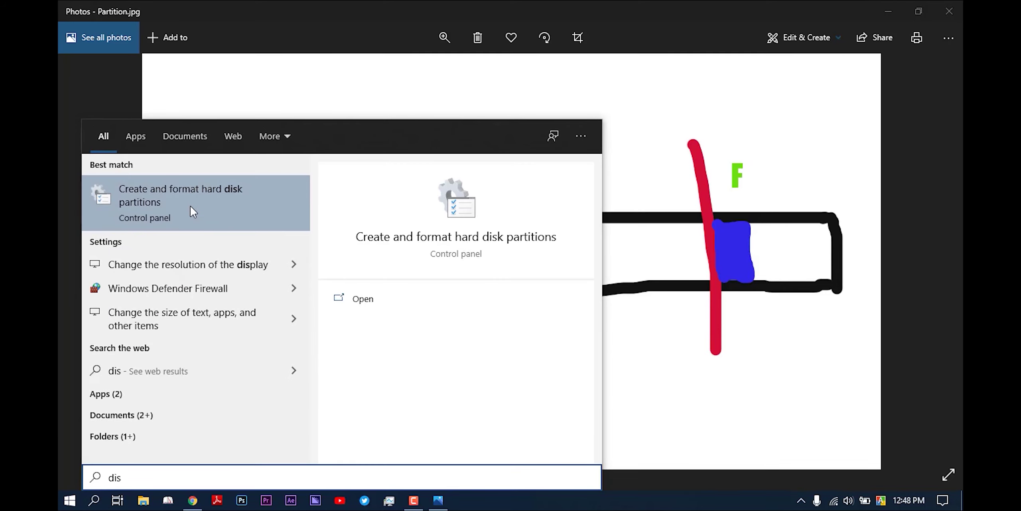
left_click(219, 212)
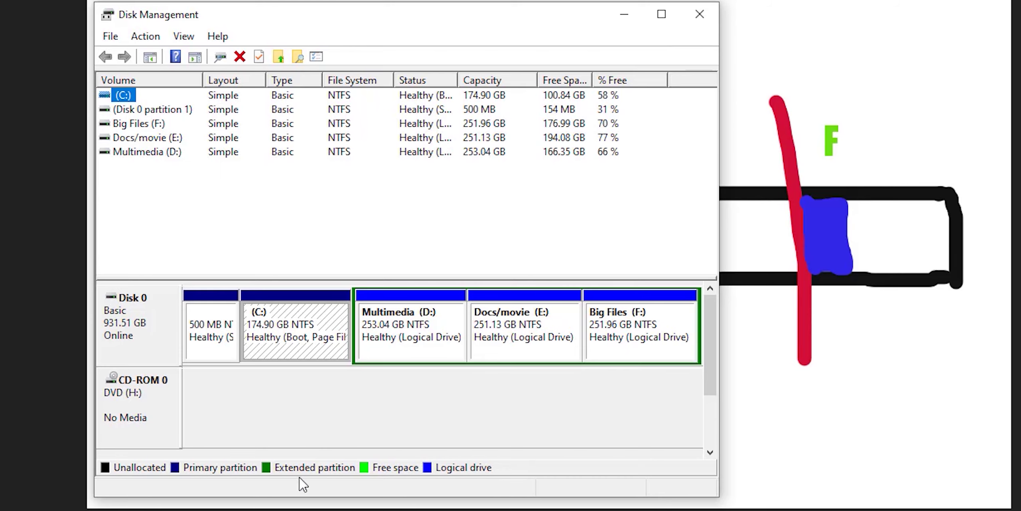
Switch from Disk Management to the MiniTool Partition Wizard web page in Chrome
mouse_move(150, 509)
left_click(149, 462)
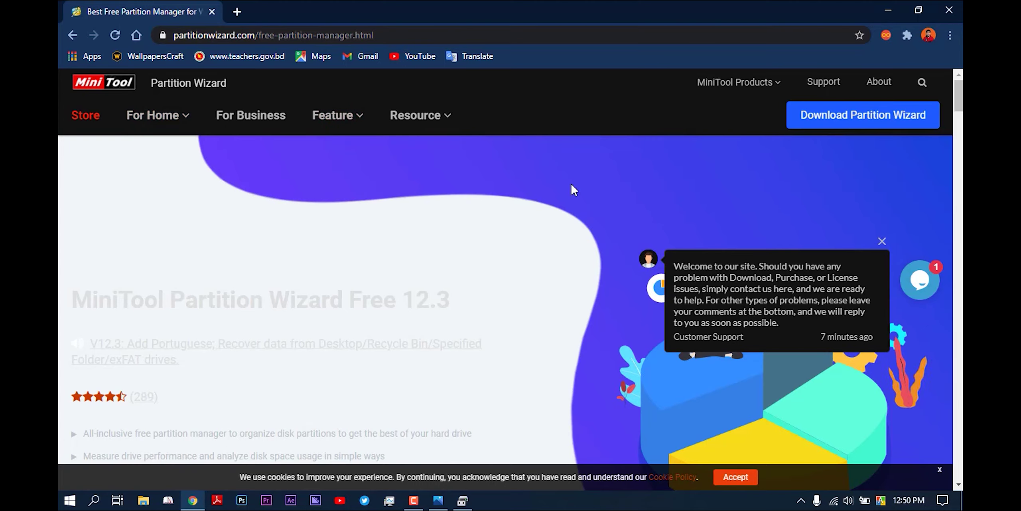
Close the support chat popup, scroll the MiniTool page back to the top, and open Start
left_click(882, 241)
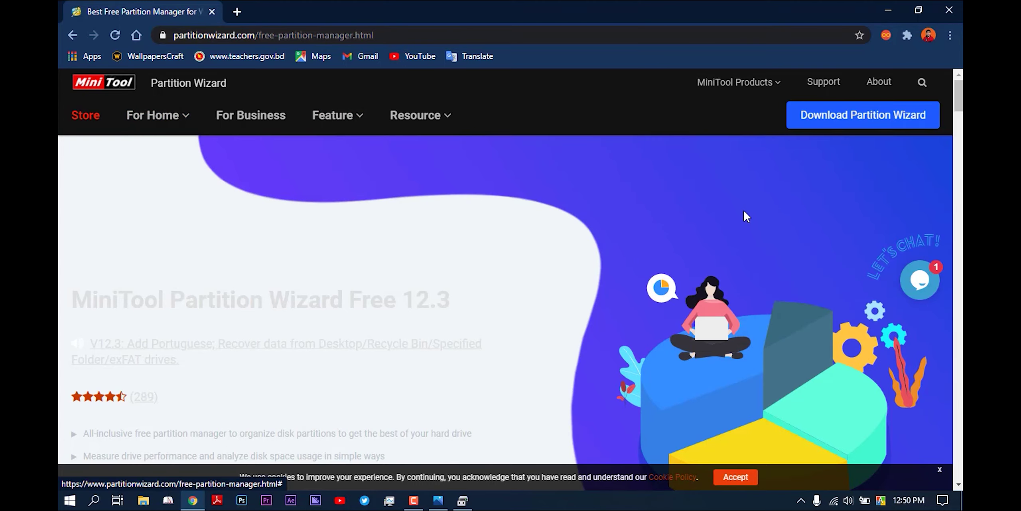
scroll(449, 249, "down", 8)
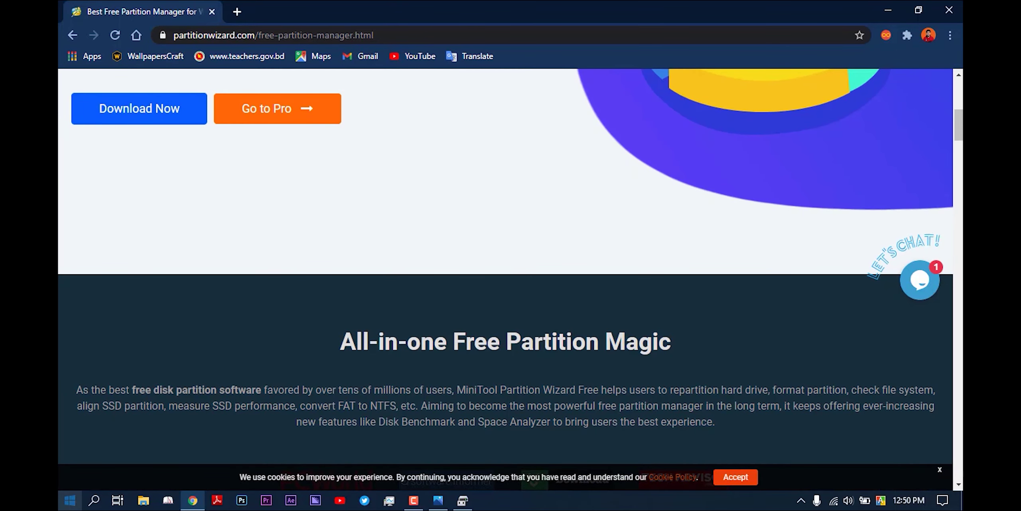
scroll(280, 243, "up", 1)
scroll(280, 243, "up", 9)
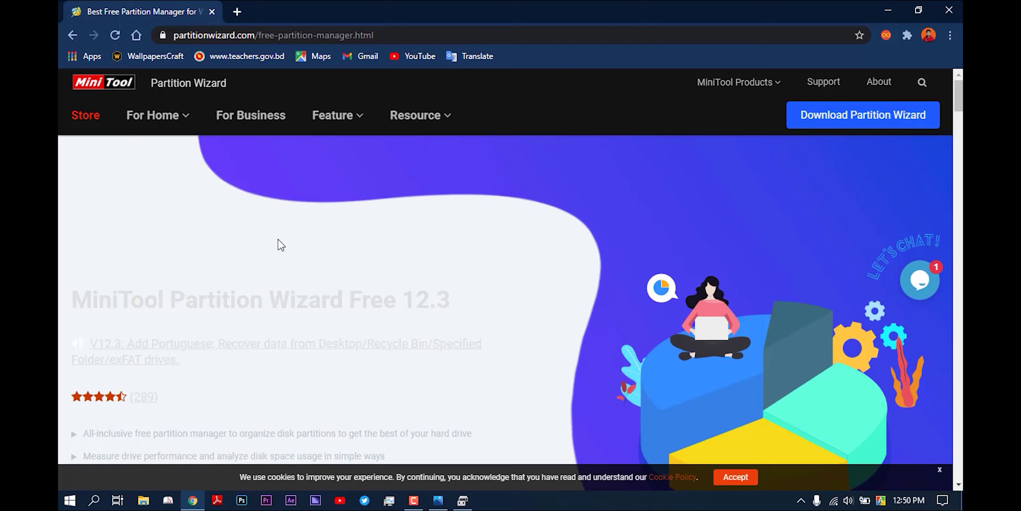
left_click(70, 500)
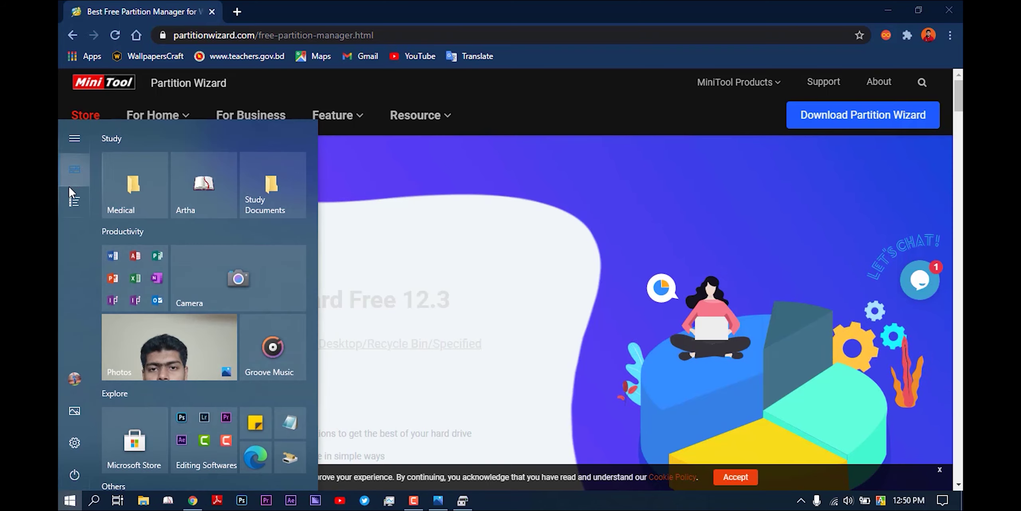
Launch MiniTool Partition Wizard from its Start menu folder, declining the new version download
left_click(68, 210)
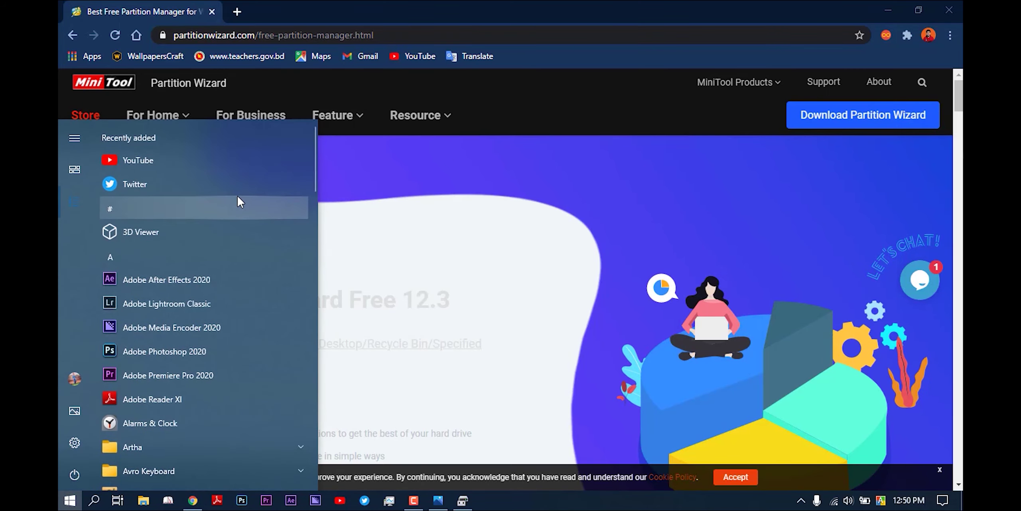
scroll(237, 196, "down", 12)
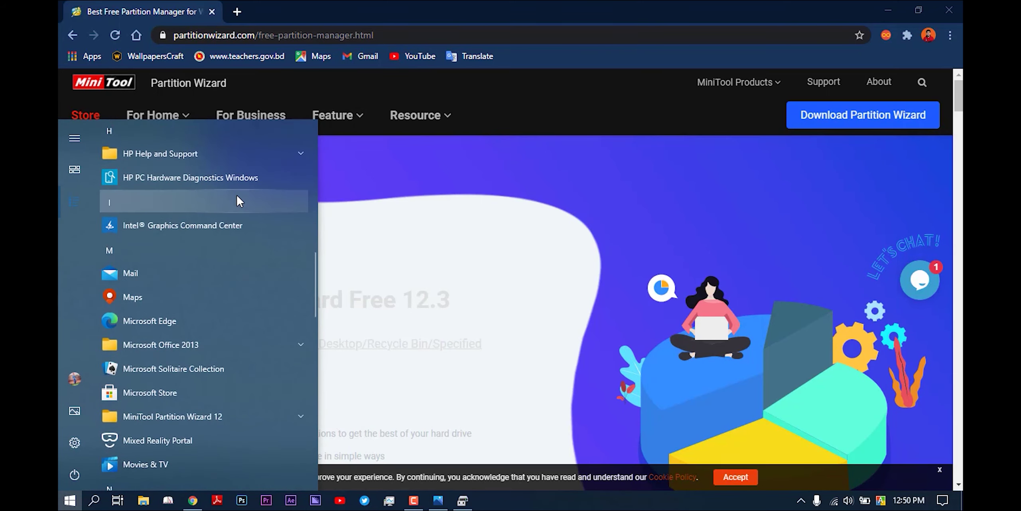
scroll(237, 196, "down", 3)
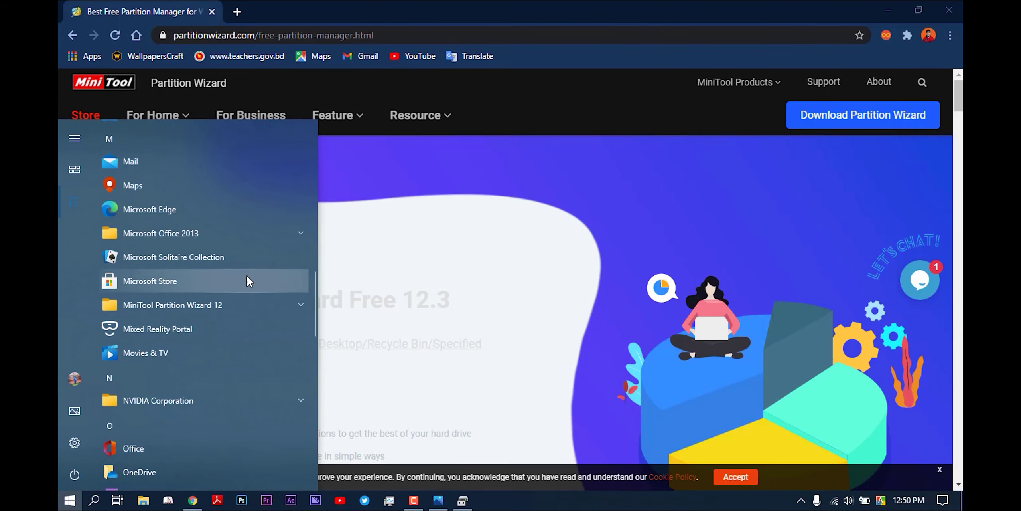
left_click(239, 315)
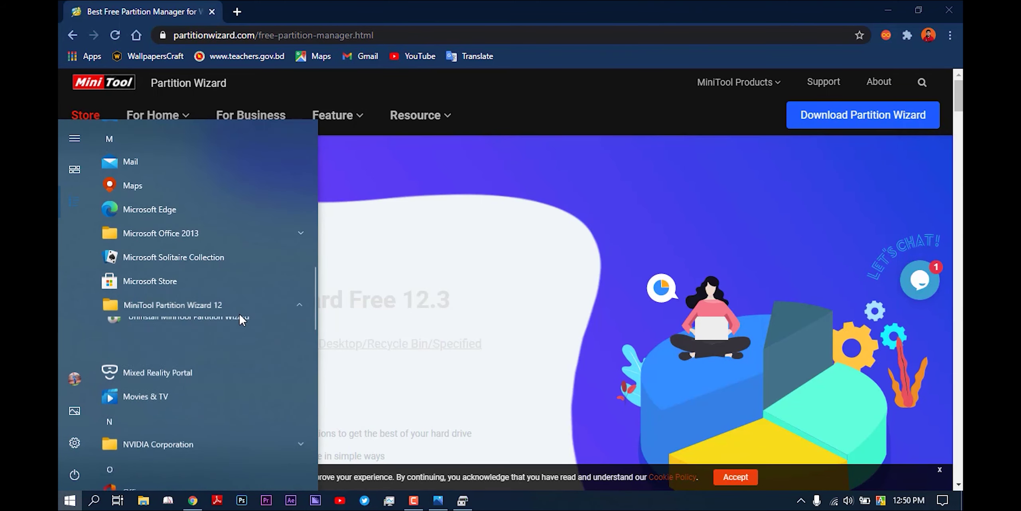
scroll(239, 240, "down", 2)
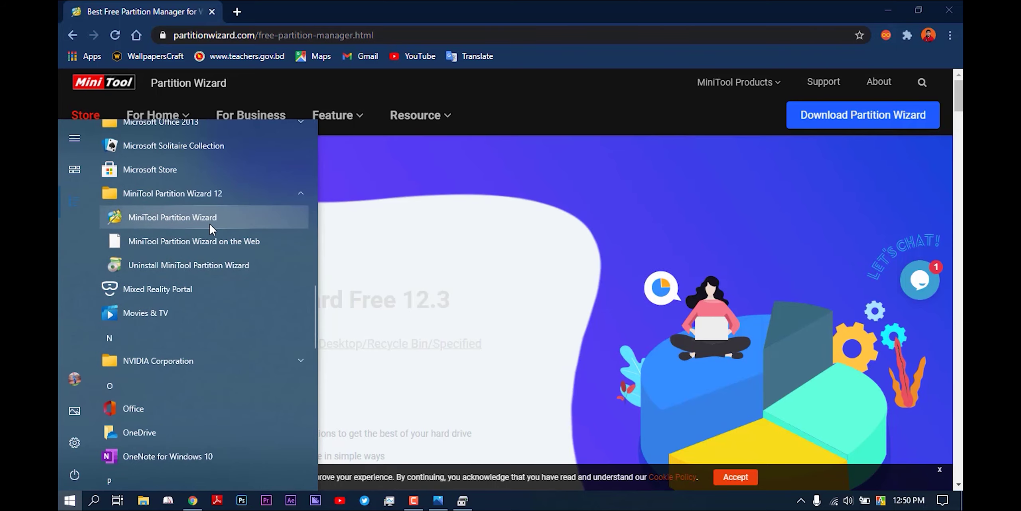
left_click(209, 223)
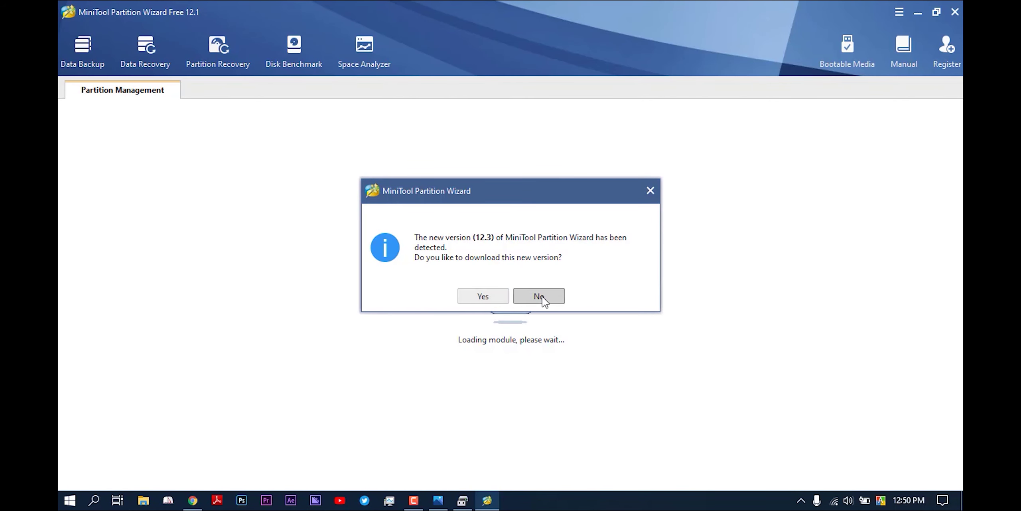
left_click(543, 297)
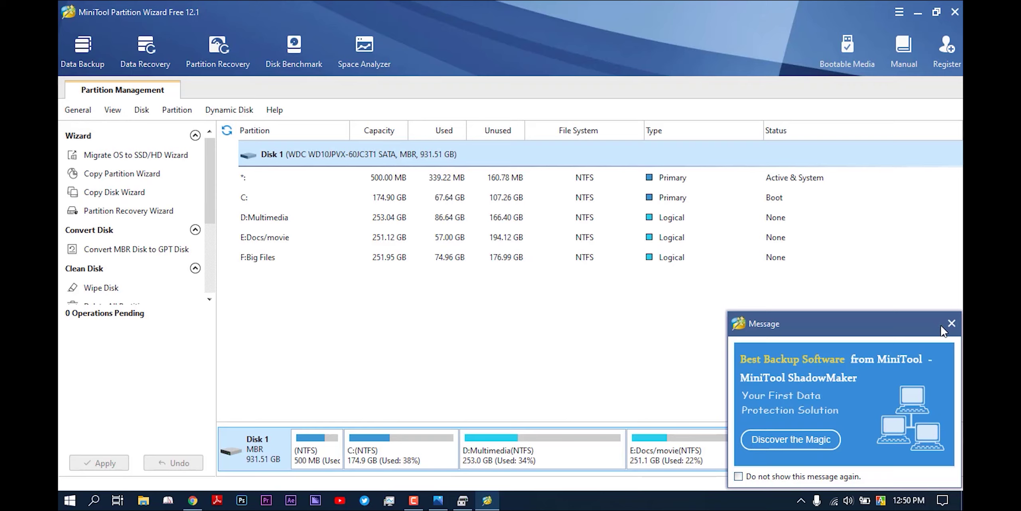
Close the promotional message and select the 174.90 GB C: partition
left_click(951, 324)
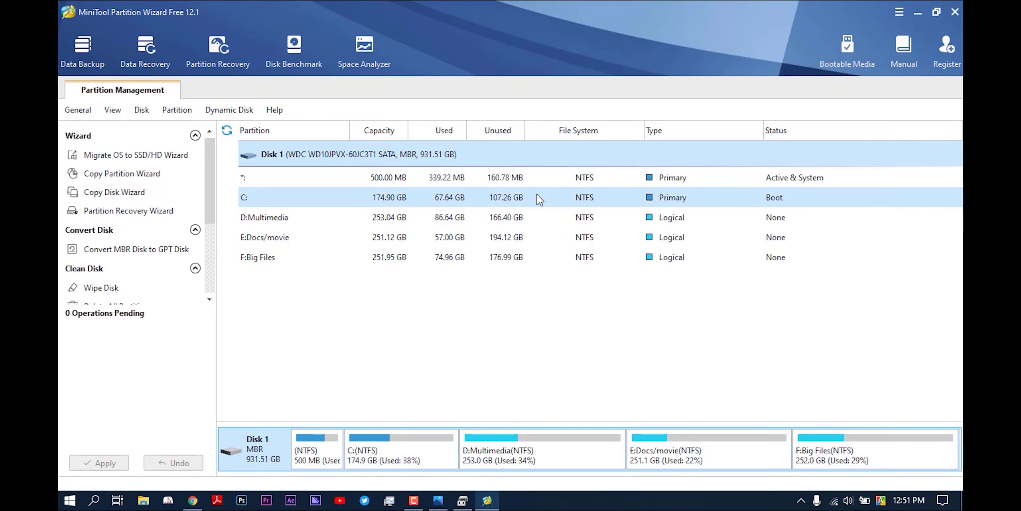
left_click(360, 198)
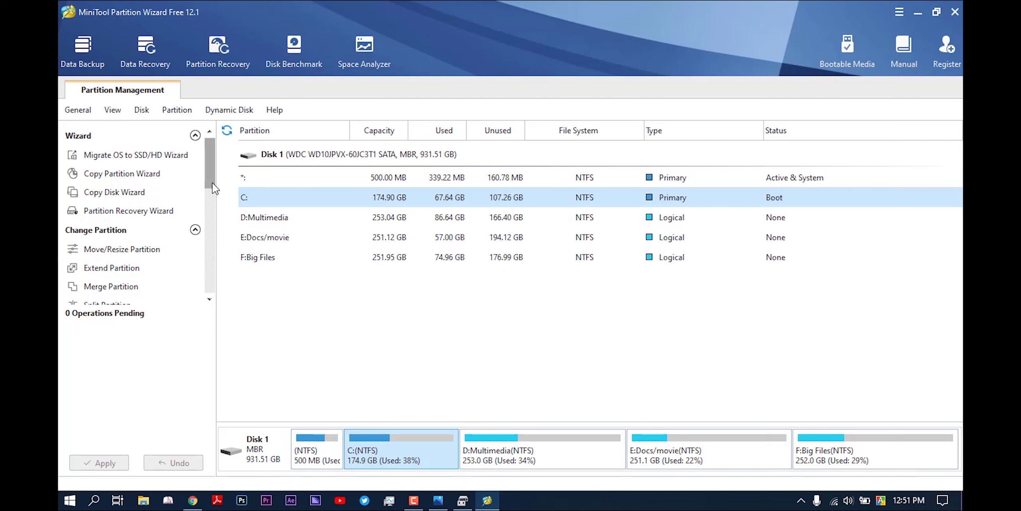
scroll(215, 188, "down", 1)
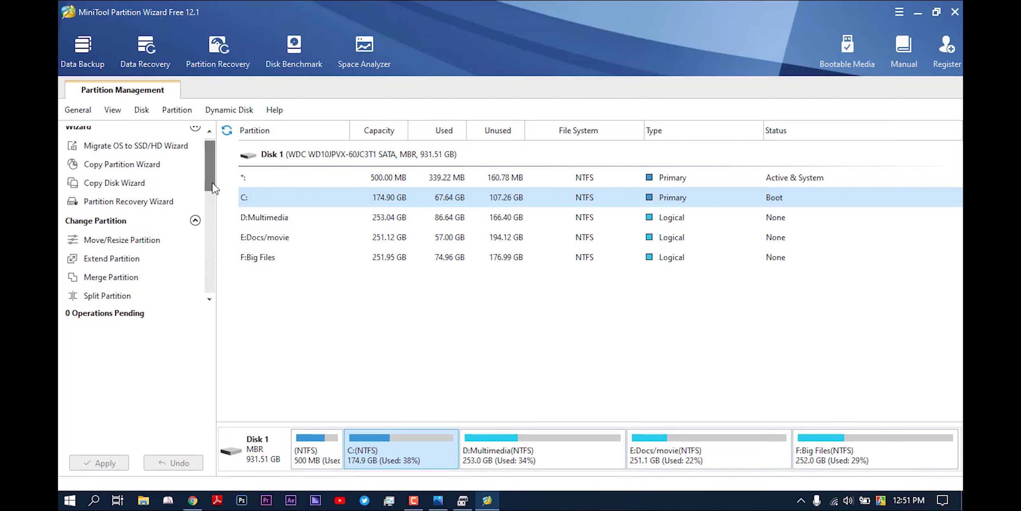
scroll(213, 193, "down", 3)
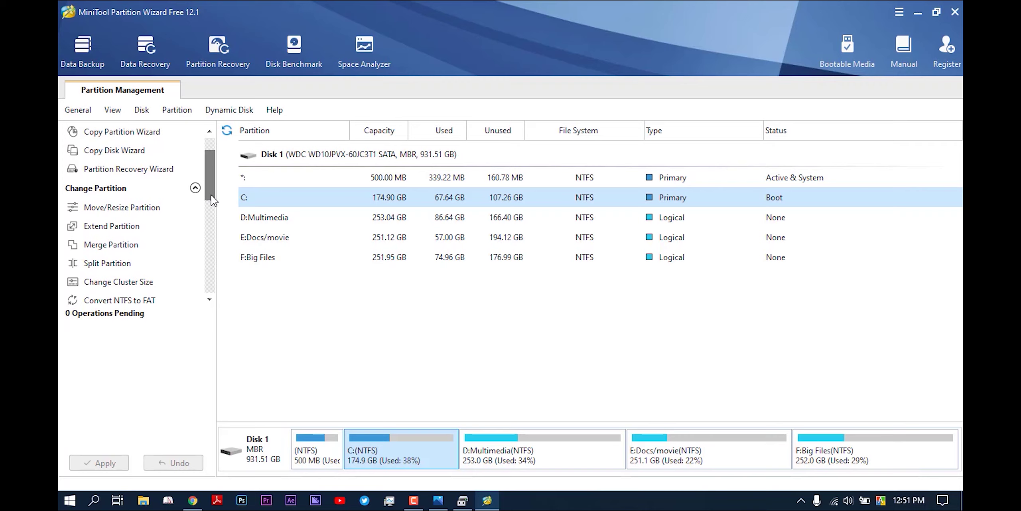
scroll(211, 196, "down", 3)
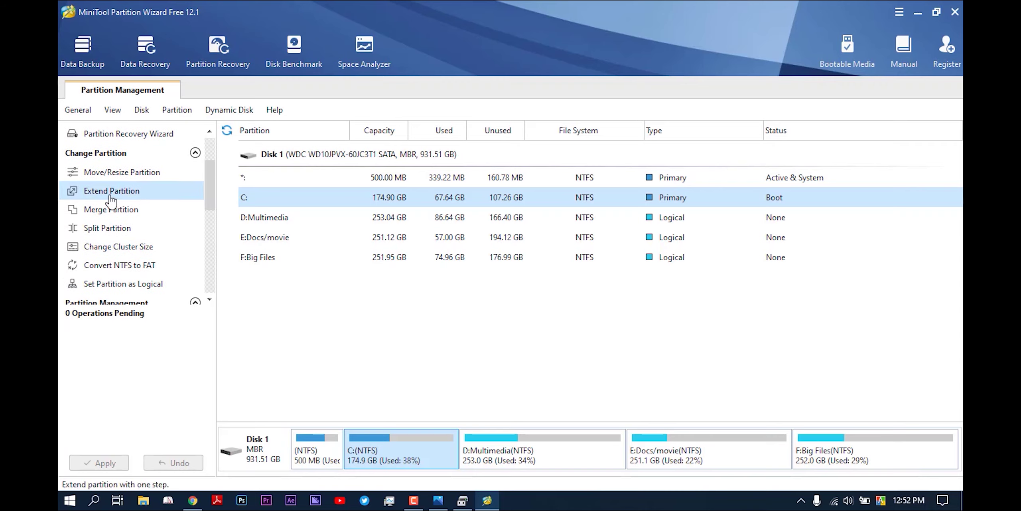
Open Extend Partition for C:, which defaults to taking 76.50 GB from D: Multimedia
left_click(131, 196)
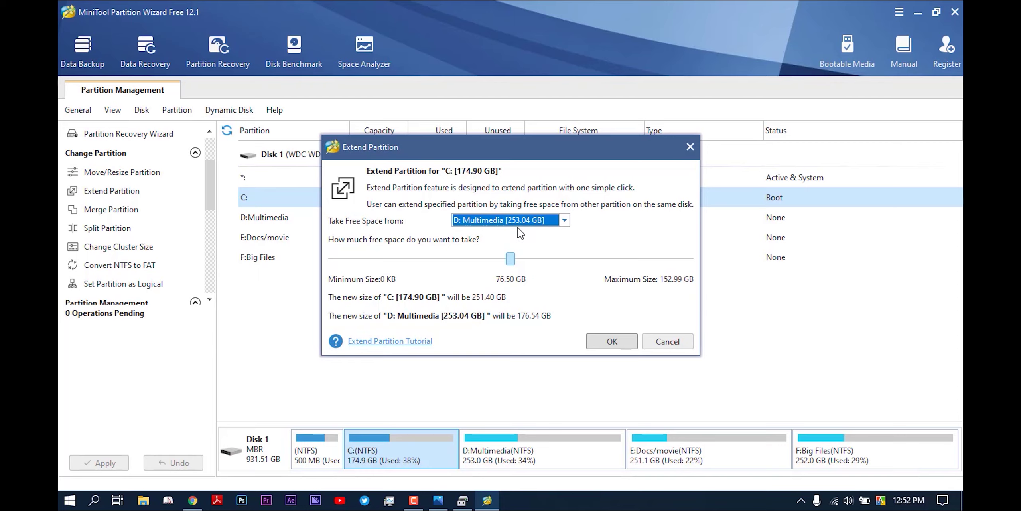
Choose F: Big Files [251.96 GB] as the free-space source, then bring back the Partition.jpg diagram
left_click(564, 221)
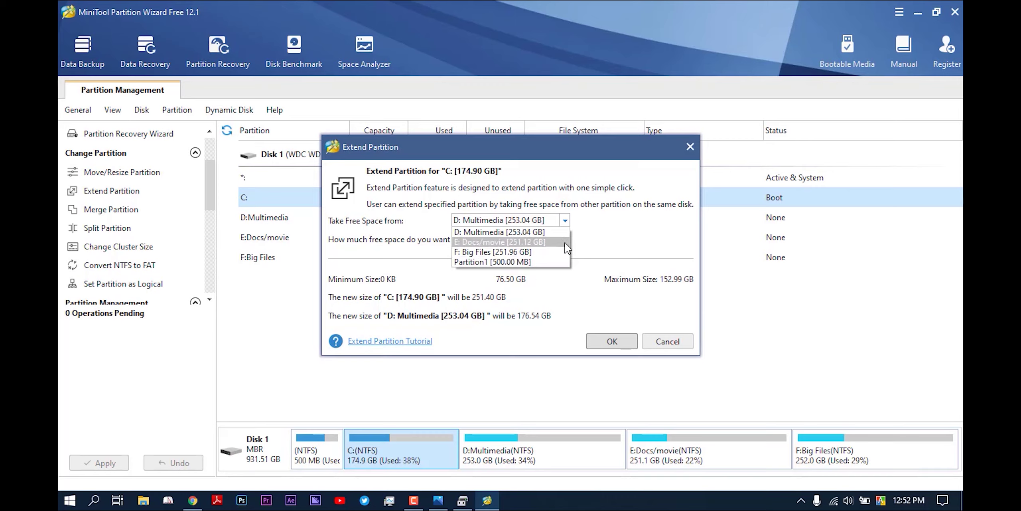
left_click(516, 254)
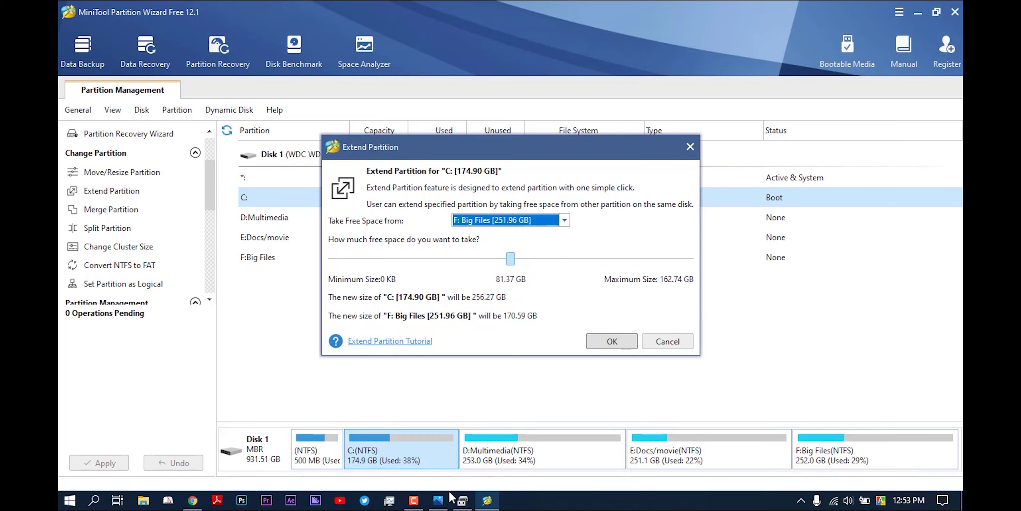
left_click(438, 502)
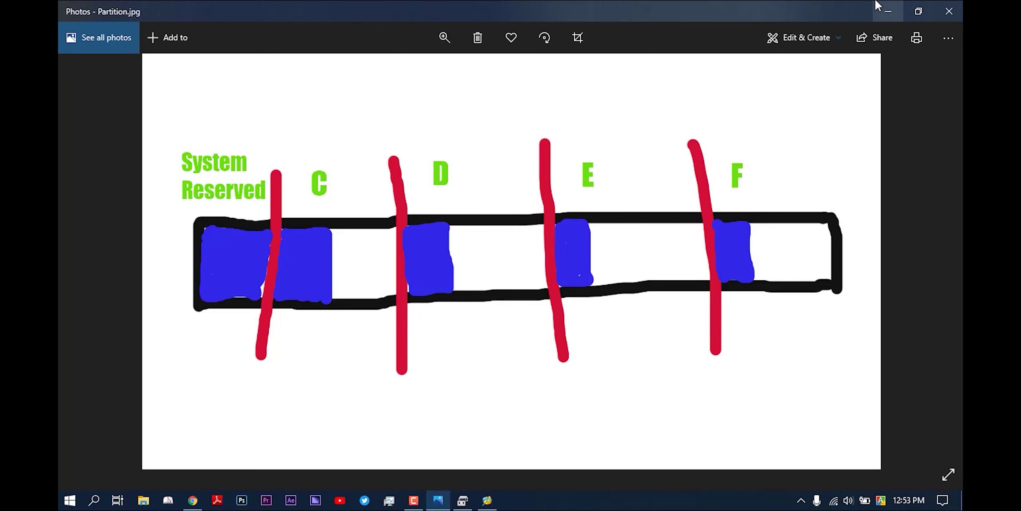
left_click(881, 14)
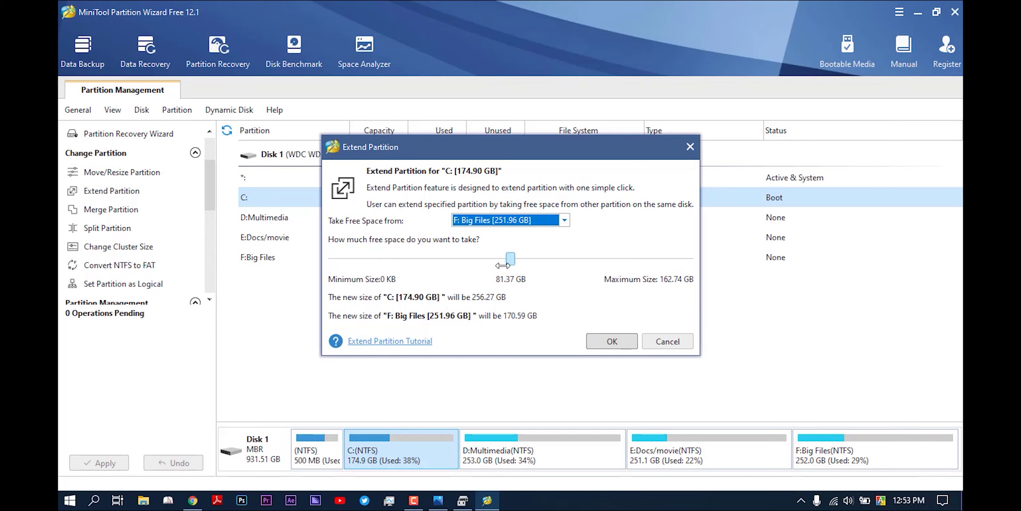
Set the slider to take 6.06 GB from F: Big Files and confirm with OK
left_click_drag(510, 261, 345, 275)
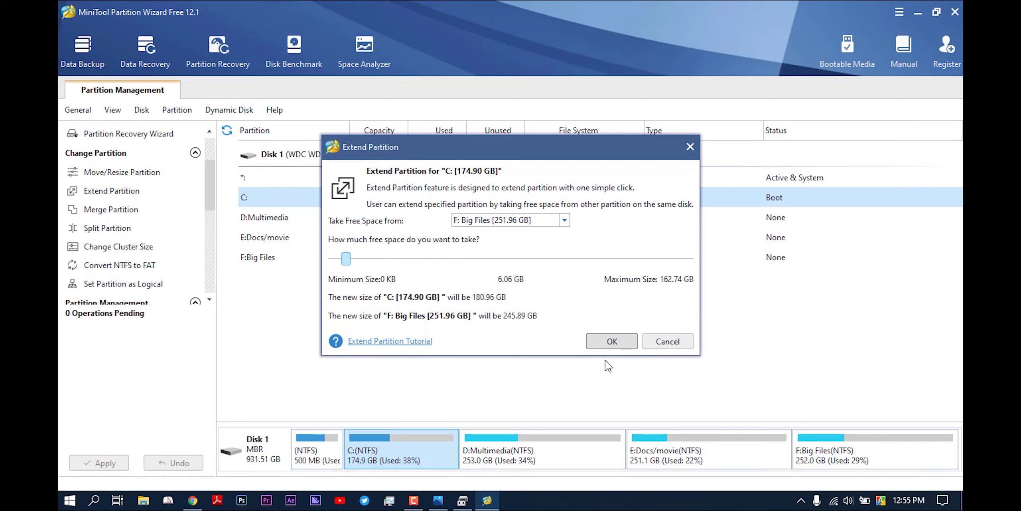
left_click(612, 341)
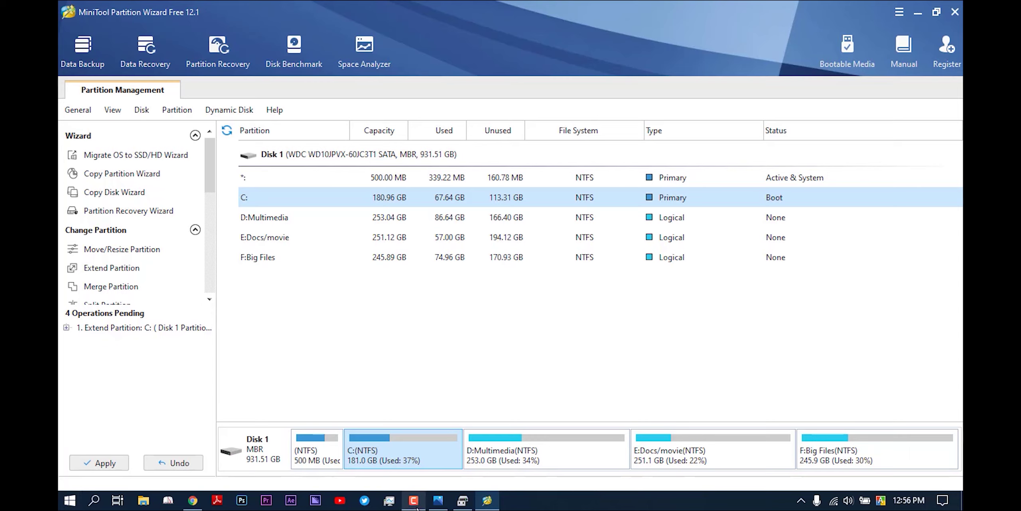
Check the pending result: C: at 180.96 GB and F: Big Files at 245.89 GB
mouse_move(417, 508)
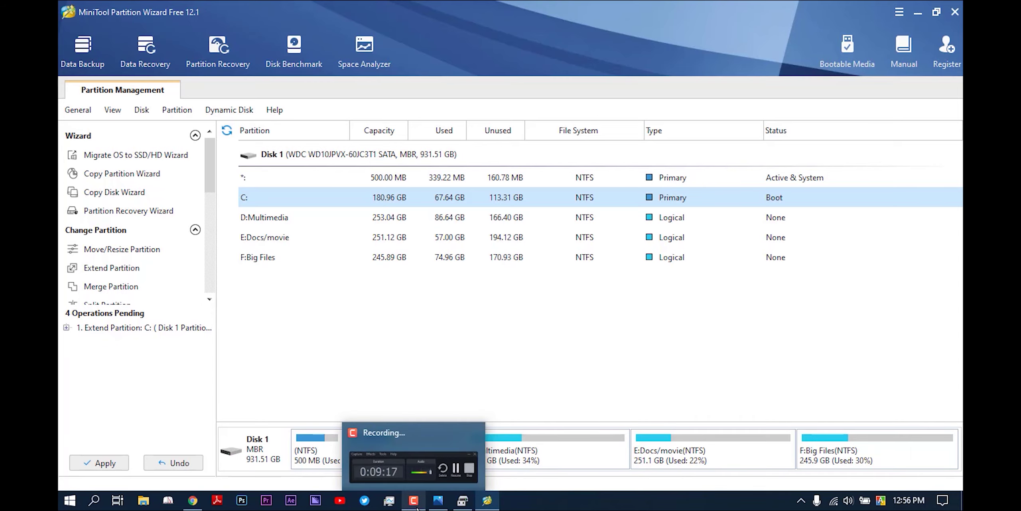